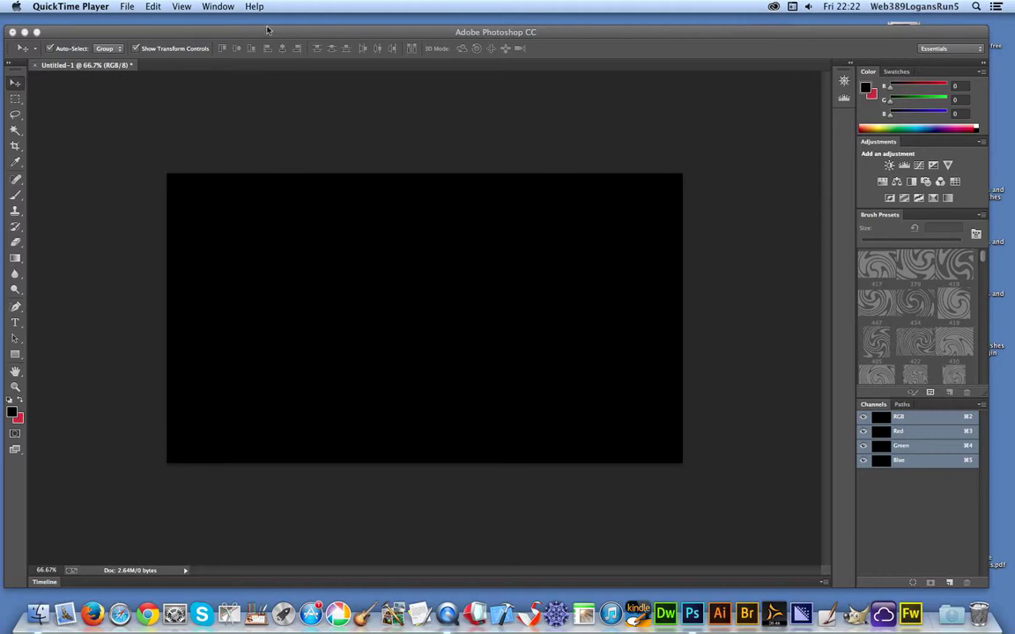
# - Bring Photoshop forward with the black-filled Untitled-1 canvas and its panels showing
pyautogui.click(305, 31)
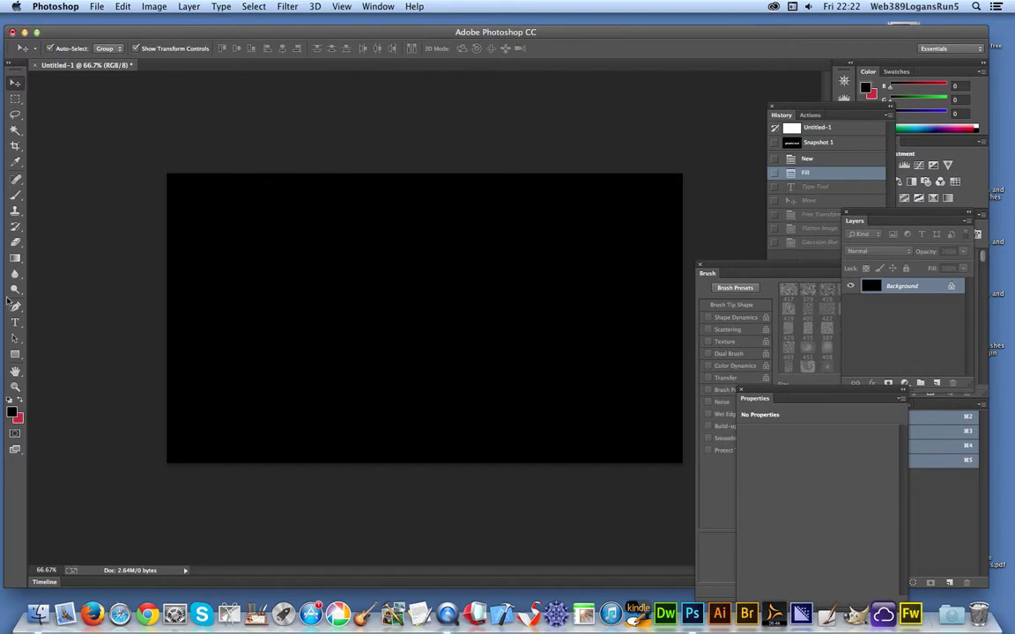
# - Type 'ghostly text' in white Verdana Bold 122 pt on the canvas and flatten the image
pyautogui.click(15, 322)
pyautogui.click(269, 322)
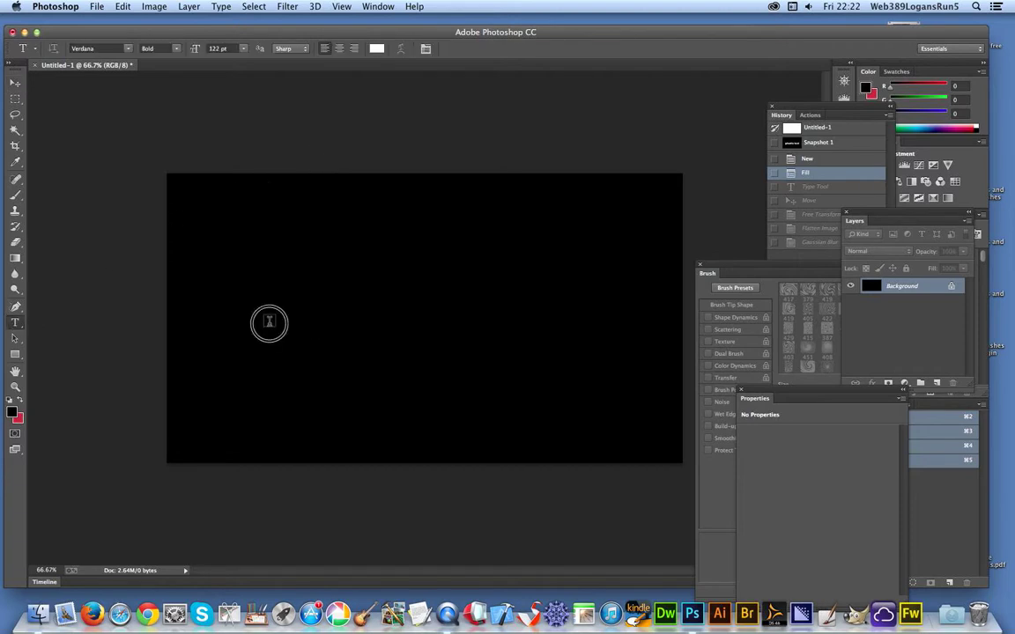
pyautogui.write('ghostly')
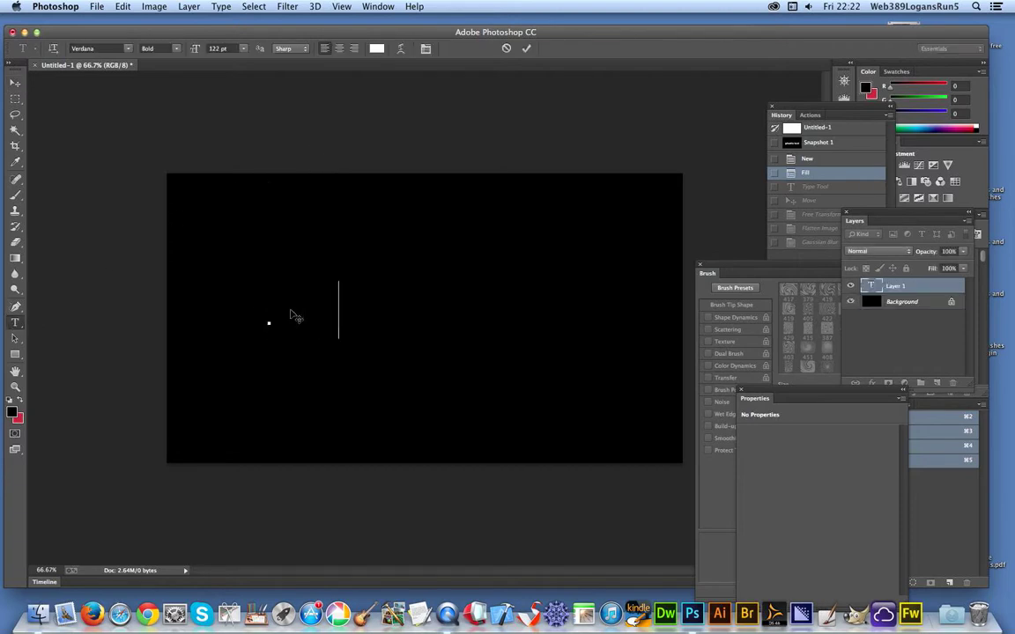
pyautogui.write(' text')
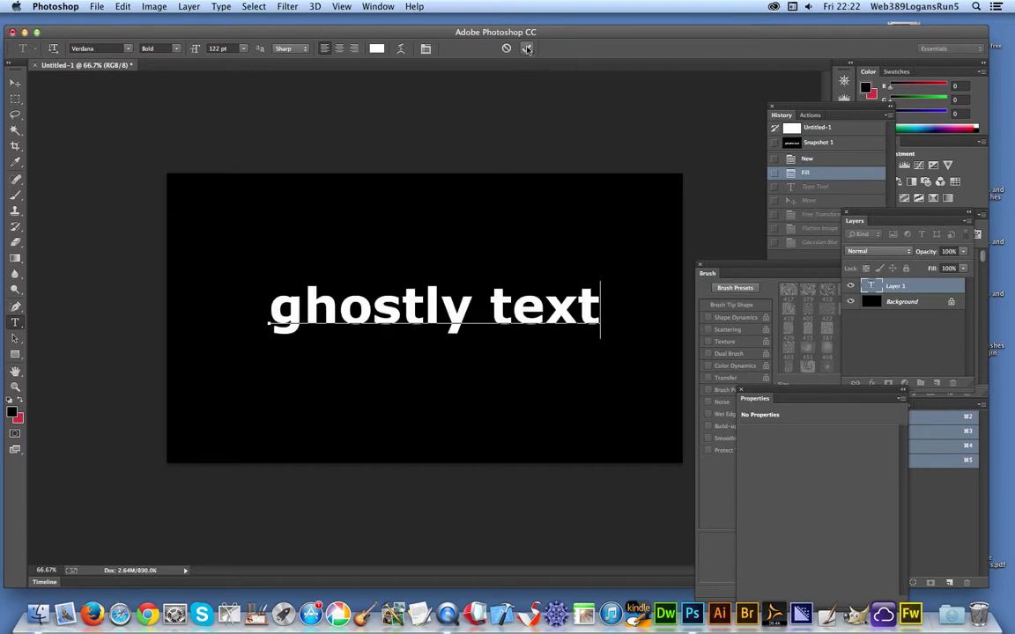
pyautogui.press('super+Return')
pyautogui.click(193, 6)
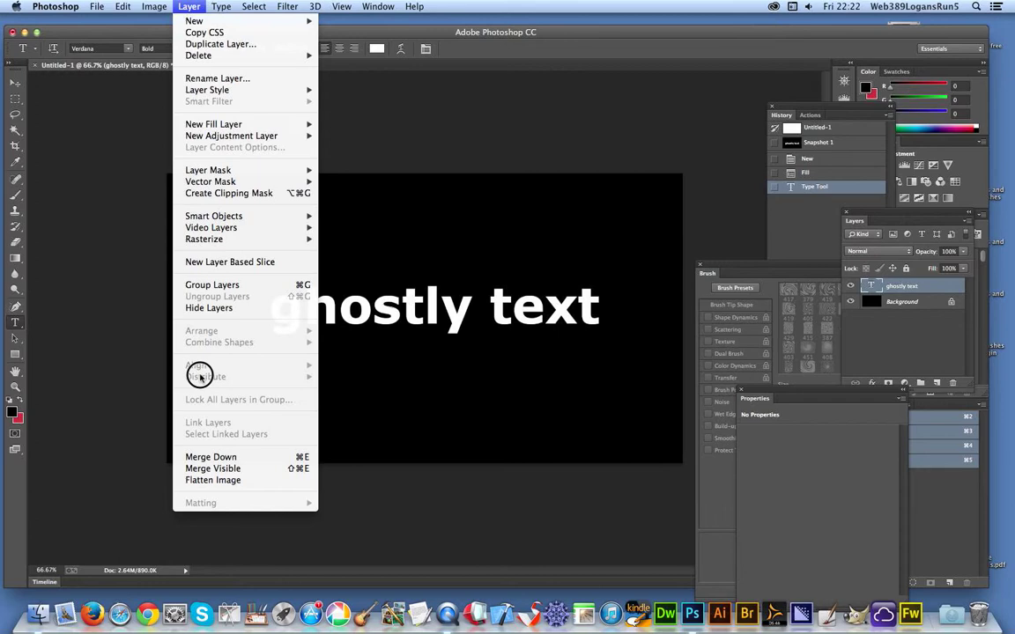
pyautogui.click(215, 480)
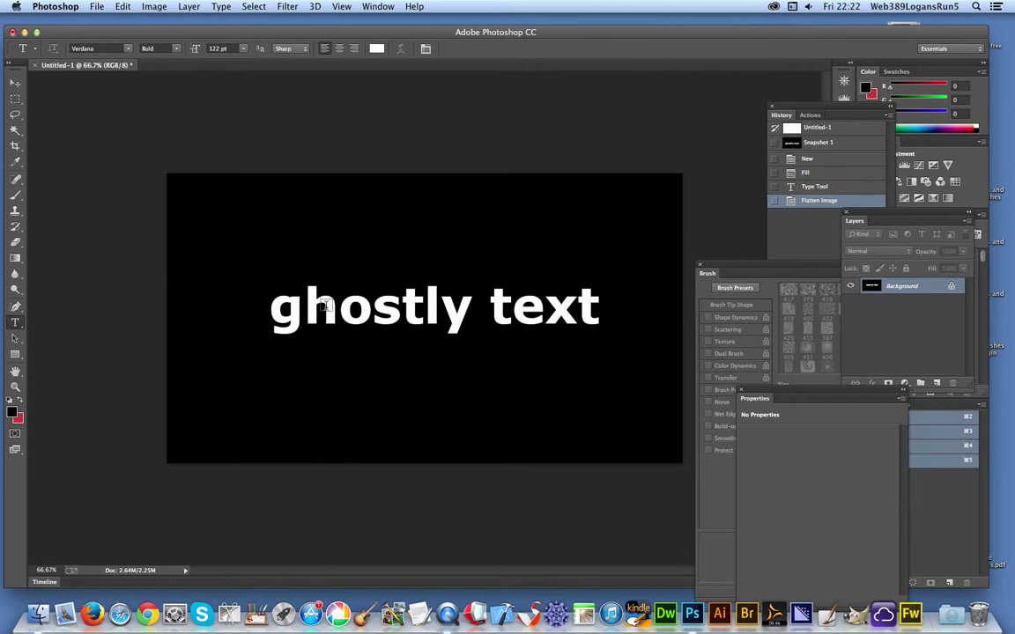
# - Blur the white text with an 8.0-pixel Gaussian Blur
pyautogui.click(288, 6)
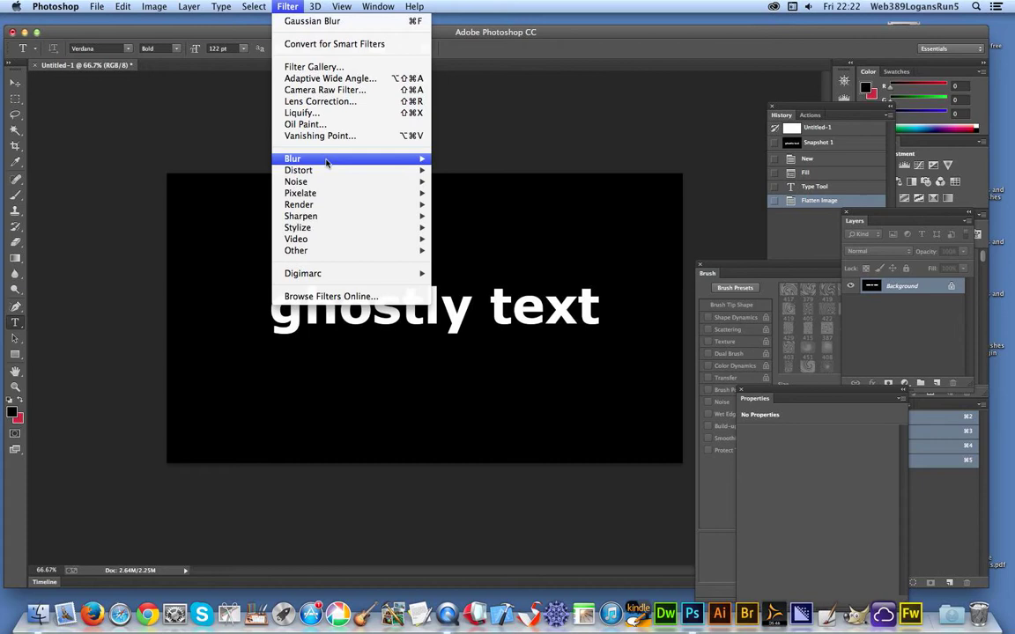
pyautogui.moveTo(329, 159)
pyautogui.click(475, 253)
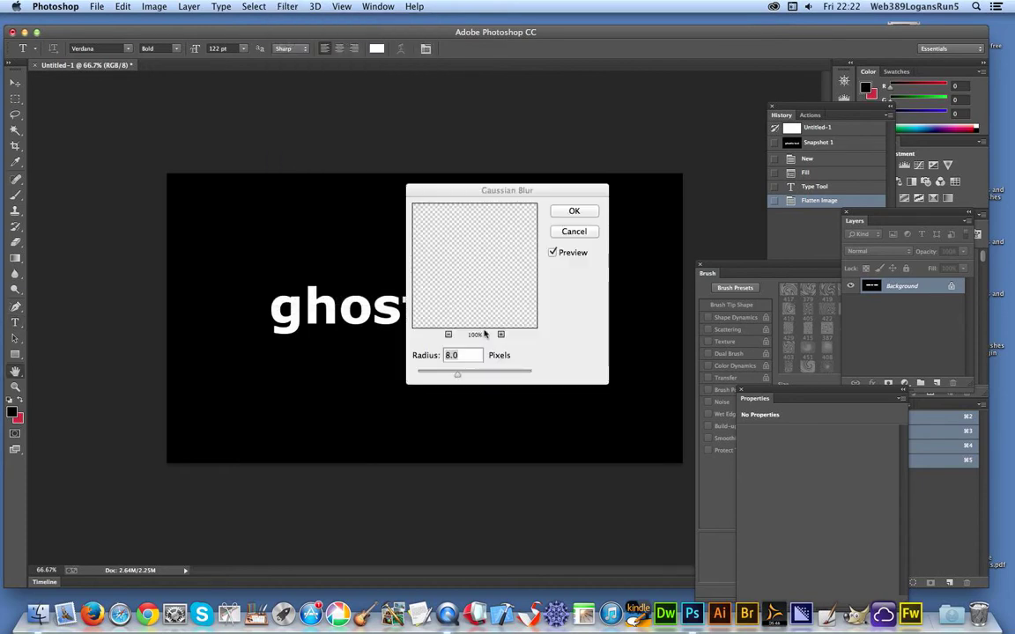
pyautogui.click(572, 211)
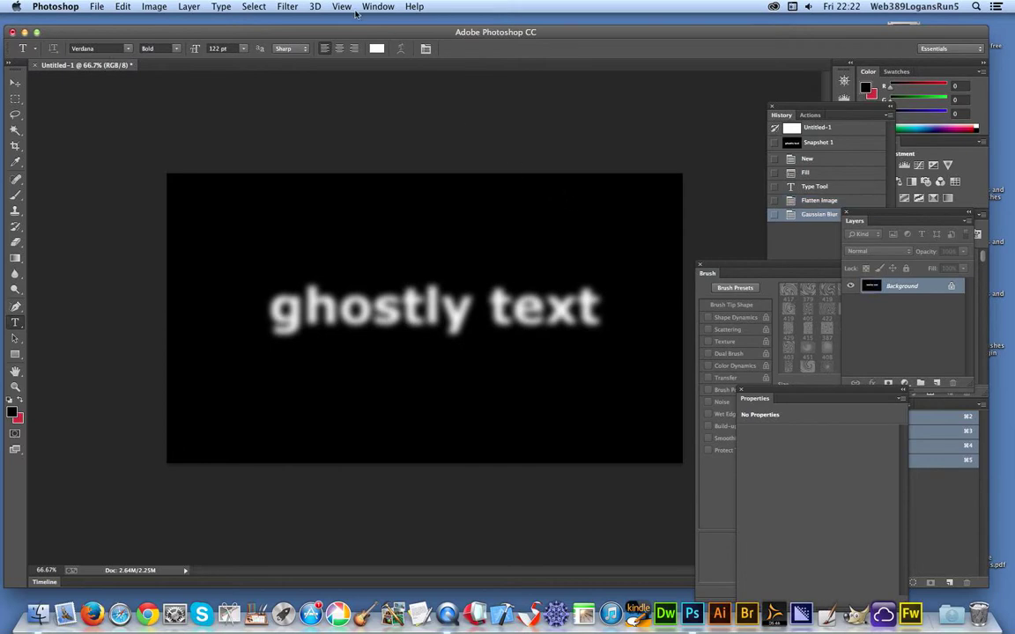
# - Oil Paint the blurred text: Stylization 8.17, Cleanliness 8.2, Scale 2.33, Shine 1.75
pyautogui.click(289, 7)
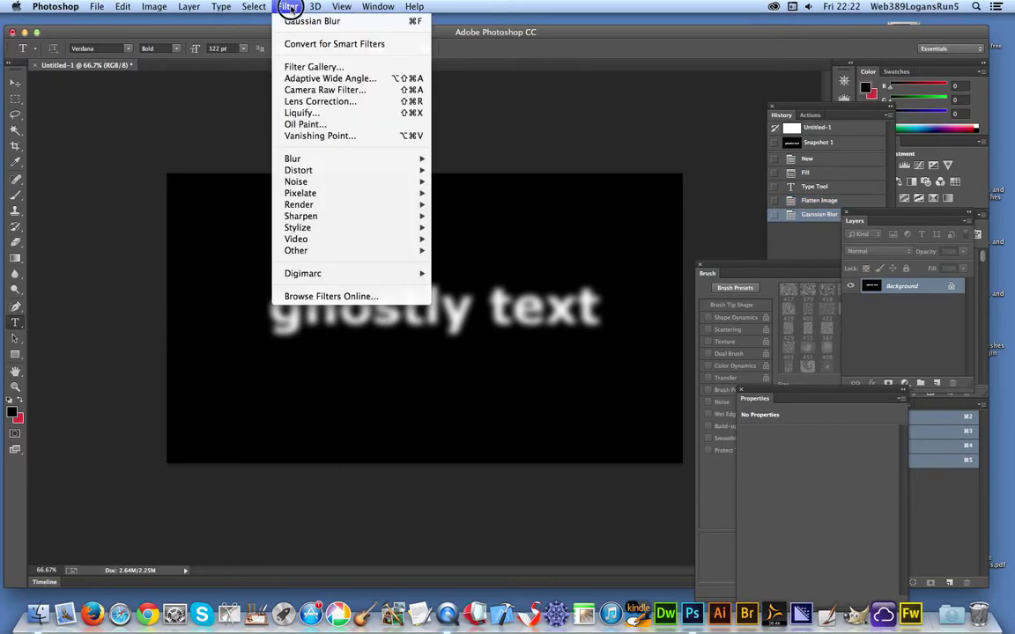
pyautogui.click(327, 126)
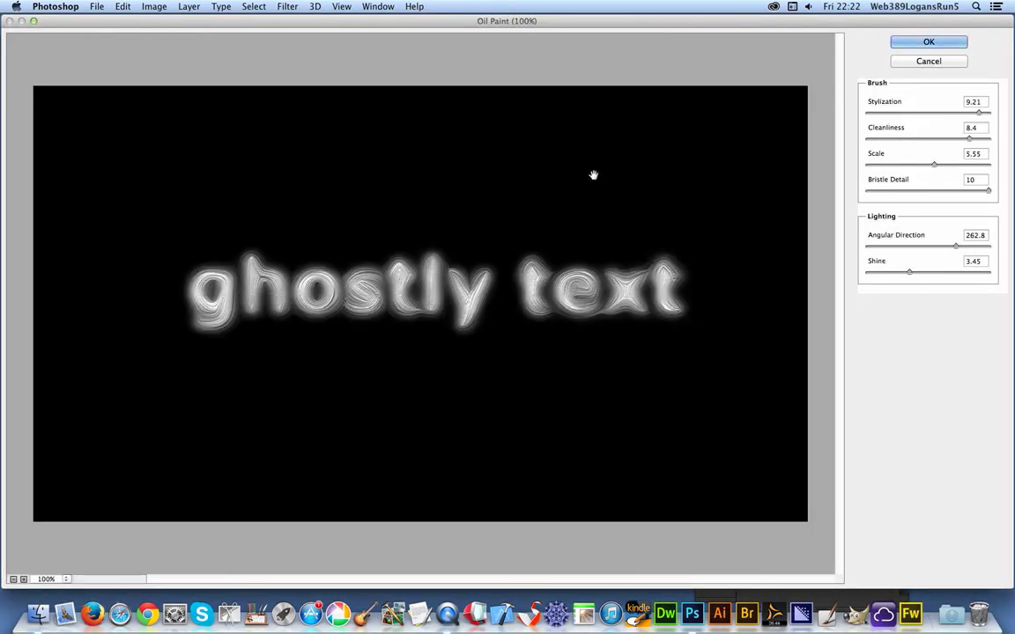
pyautogui.moveTo(395, 252)
pyautogui.mouseDown()
pyautogui.moveTo(320, 165)
pyautogui.moveTo(447, 220)
pyautogui.moveTo(431, 269)
pyautogui.moveTo(459, 229)
pyautogui.mouseUp()
pyautogui.click(879, 272)
pyautogui.moveTo(881, 273); pyautogui.dragTo(888, 272)
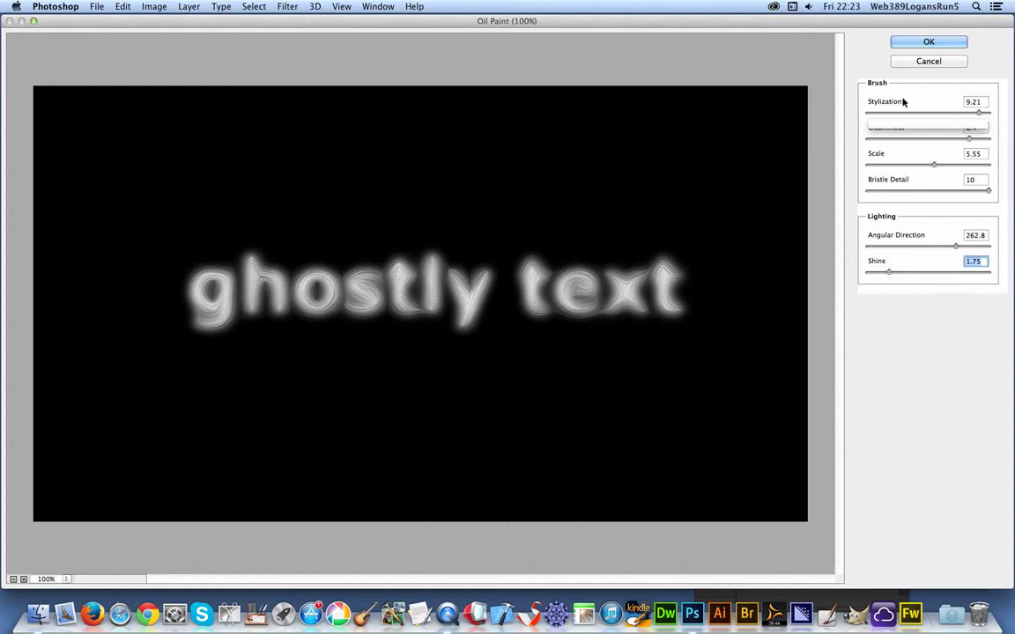
pyautogui.click(922, 139)
pyautogui.moveTo(916, 140); pyautogui.dragTo(901, 135)
pyautogui.click(967, 140)
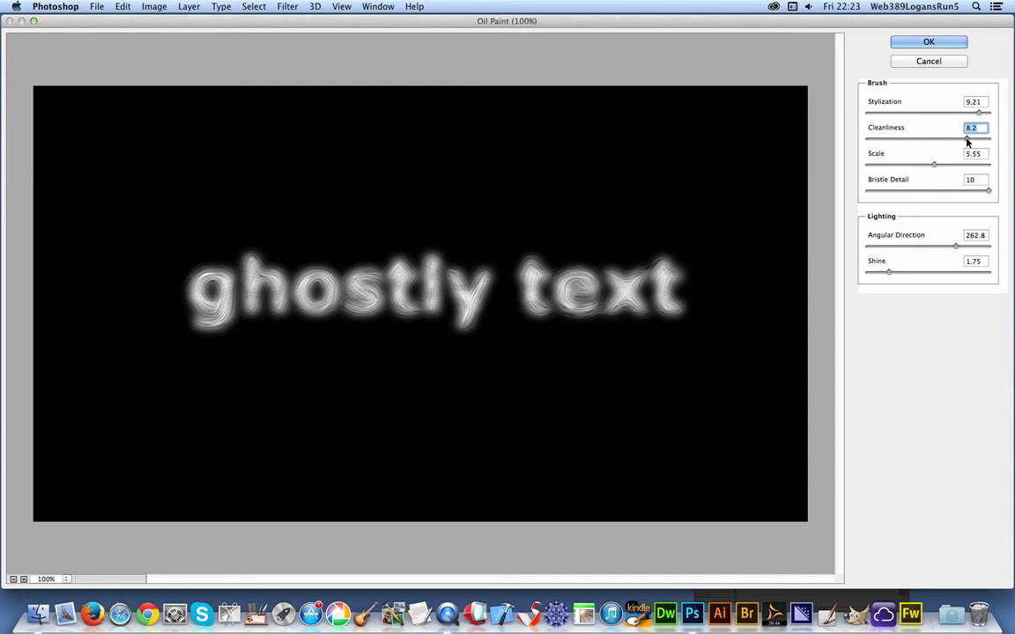
pyautogui.click(920, 164)
pyautogui.click(895, 166)
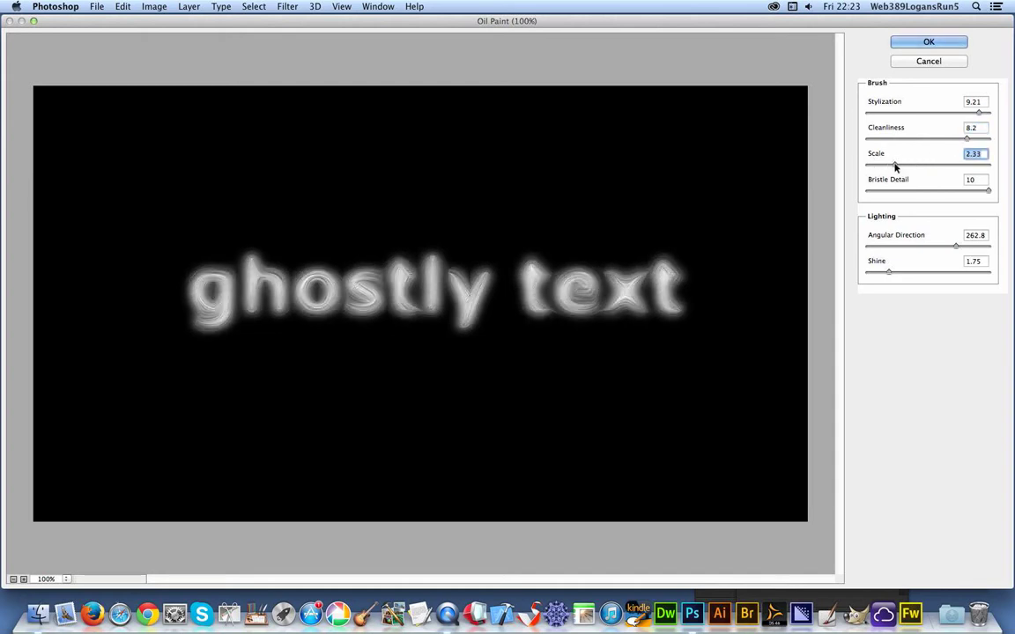
pyautogui.click(966, 113)
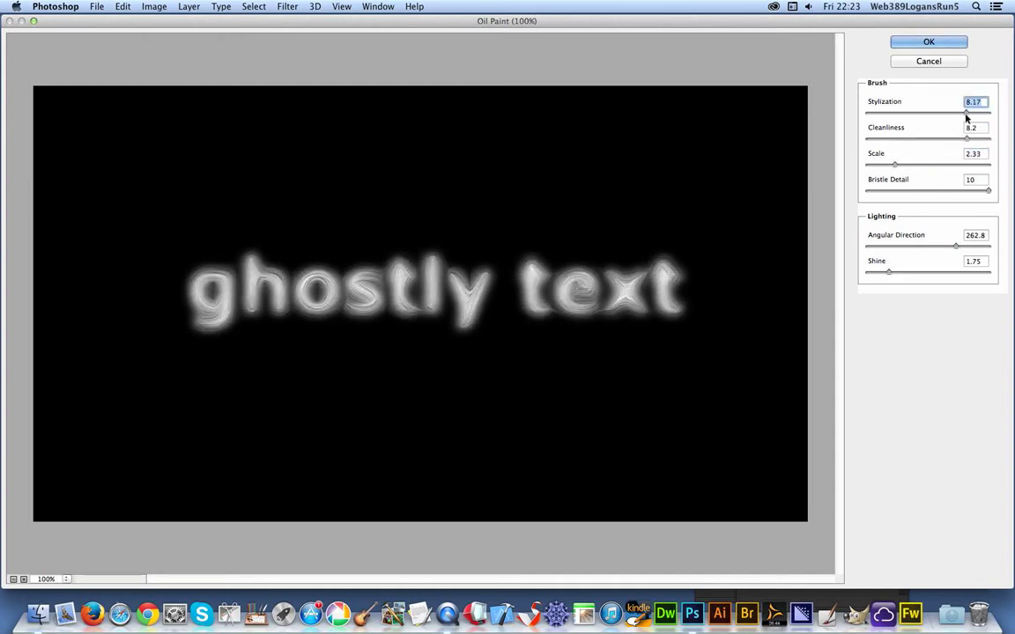
pyautogui.click(937, 40)
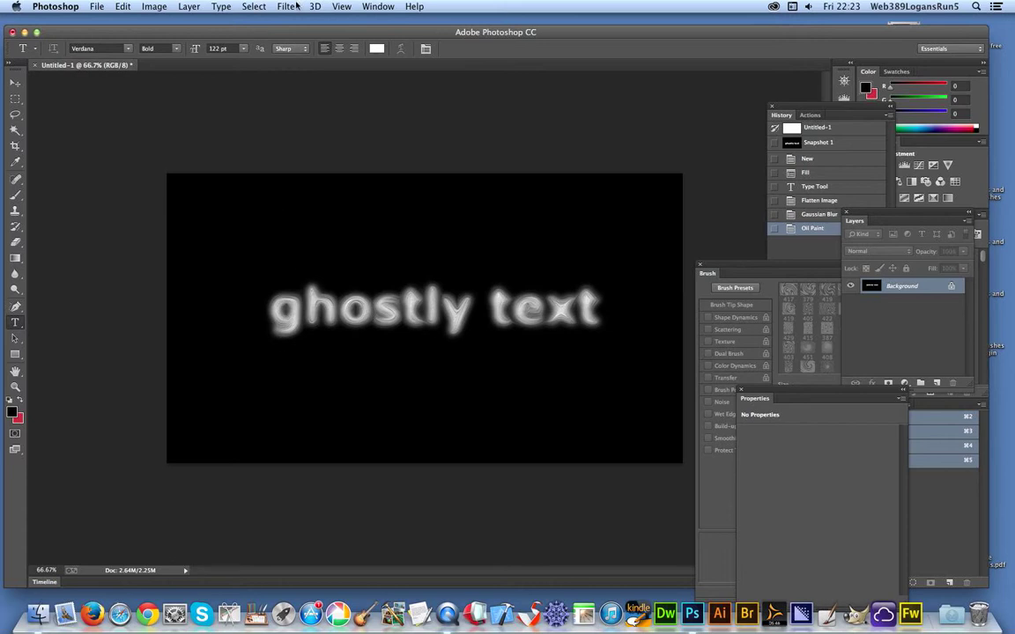
# - Reapply the last Oil Paint filter two more times from the Filter menu
pyautogui.click(287, 7)
pyautogui.press('Escape')
pyautogui.click(287, 7)
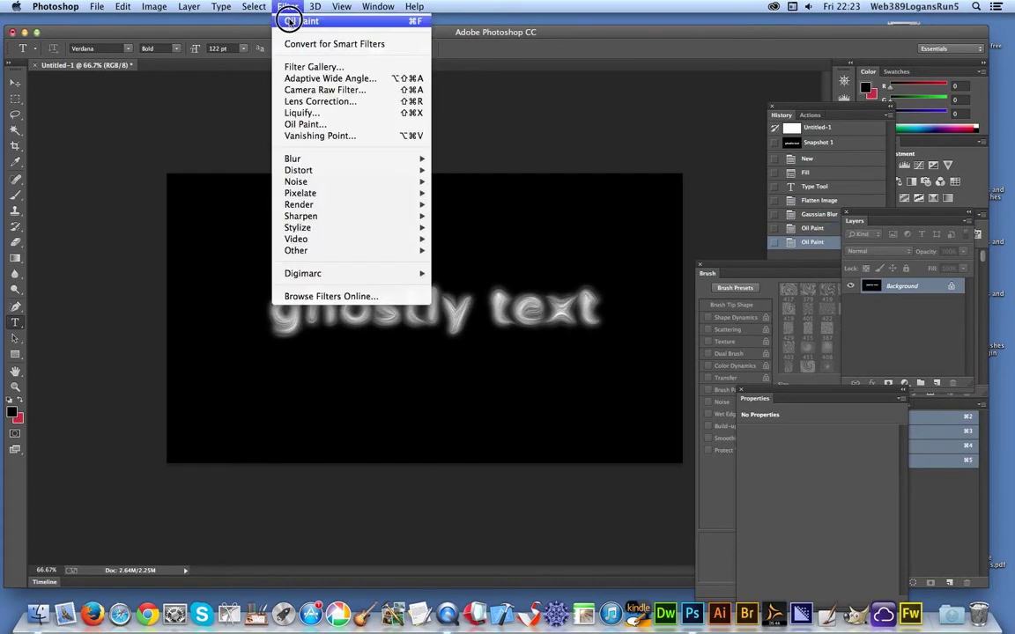
pyautogui.click(290, 20)
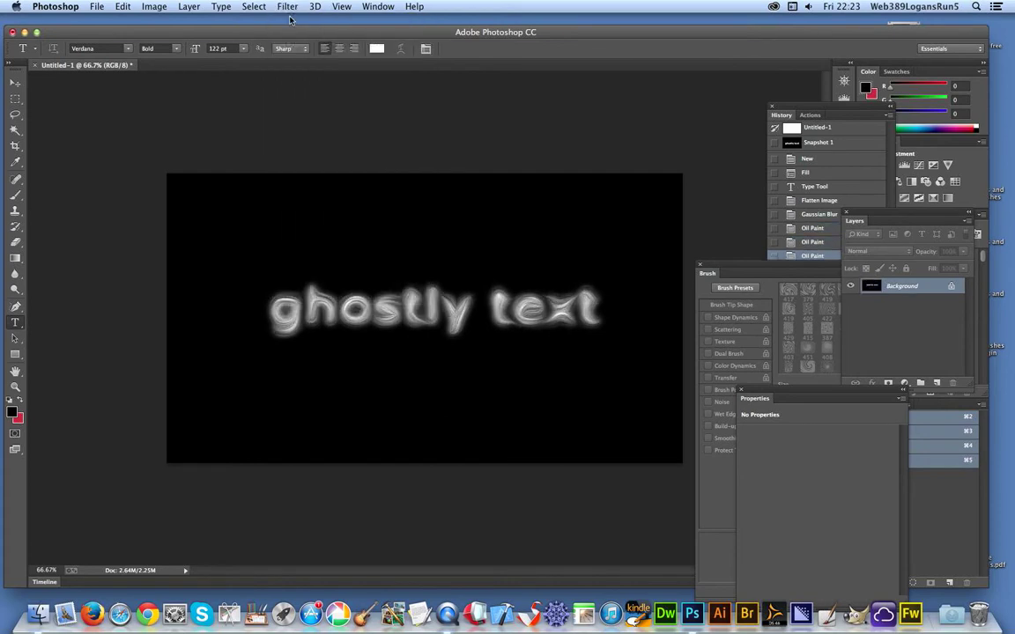
pyautogui.click(291, 7)
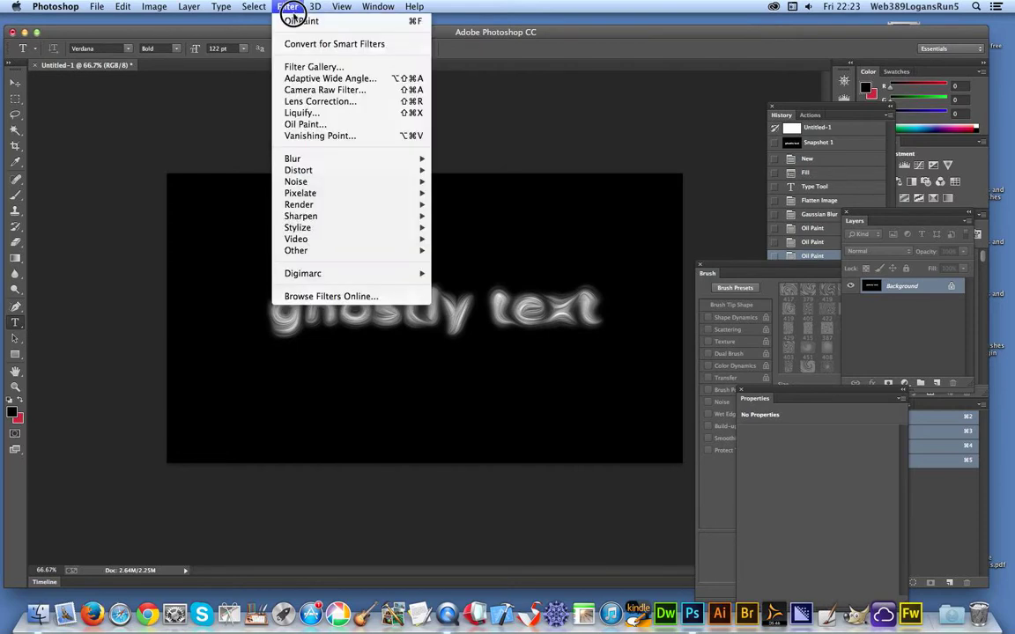
pyautogui.click(292, 20)
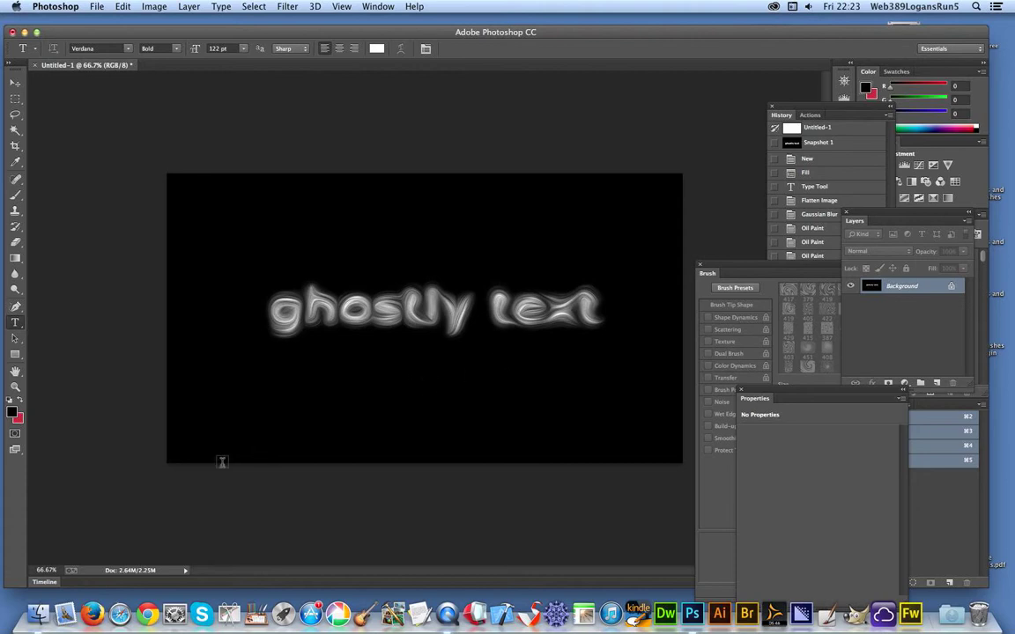
# - View the canvas at 100% zoom and reapply Oil Paint once more
pyautogui.click(43, 570)
pyautogui.write('10')
pyautogui.press('Delete')
pyautogui.press('Delete')
pyautogui.press('Return')
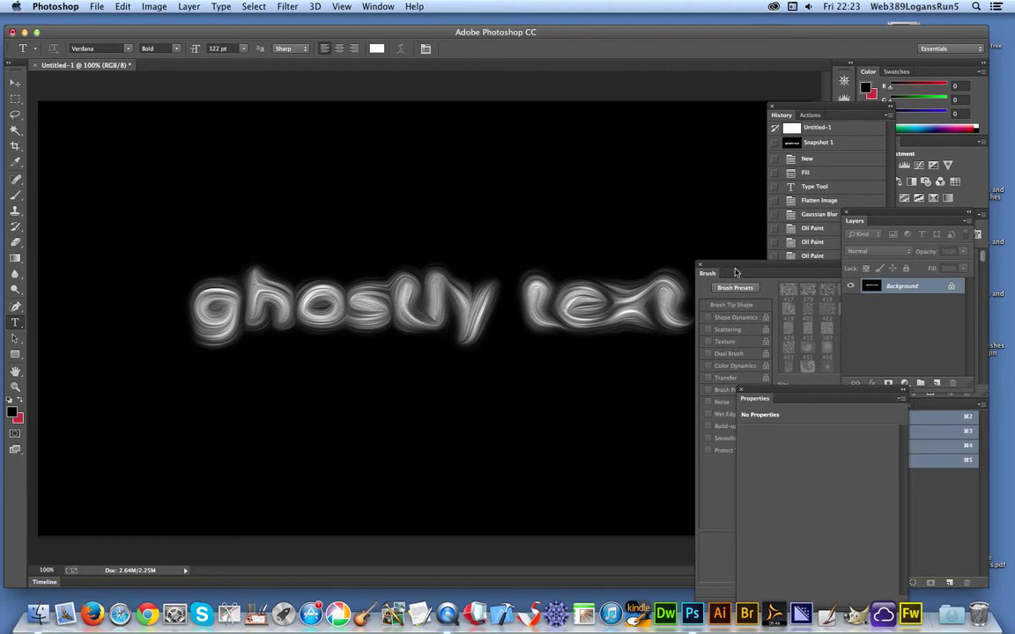
pyautogui.moveTo(733, 272)
pyautogui.mouseDown()
pyautogui.moveTo(762, 280)
pyautogui.moveTo(751, 273)
pyautogui.mouseUp()
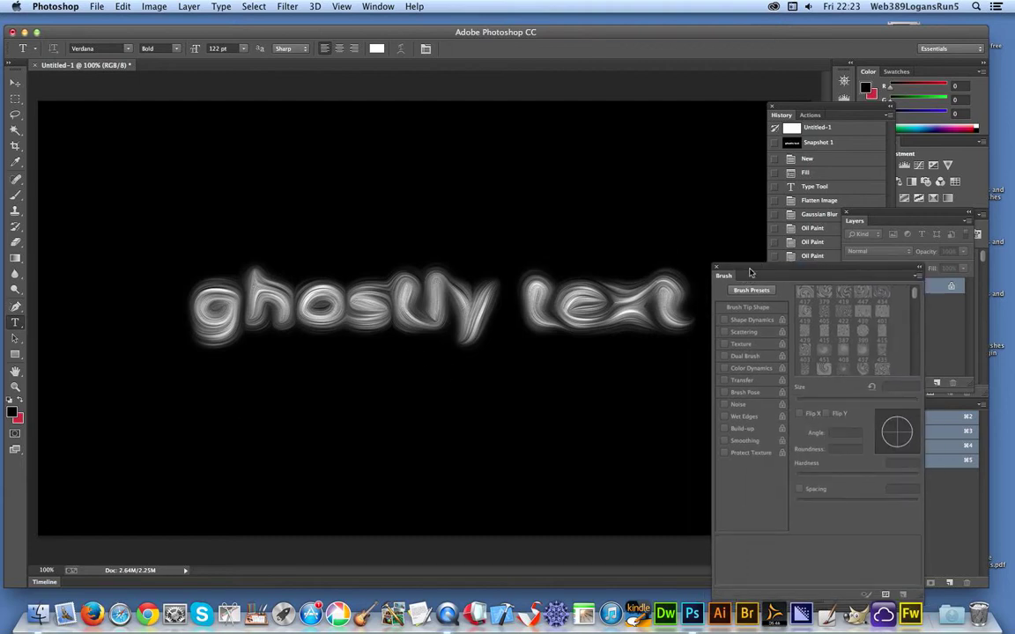
pyautogui.click(287, 6)
pyautogui.click(295, 21)
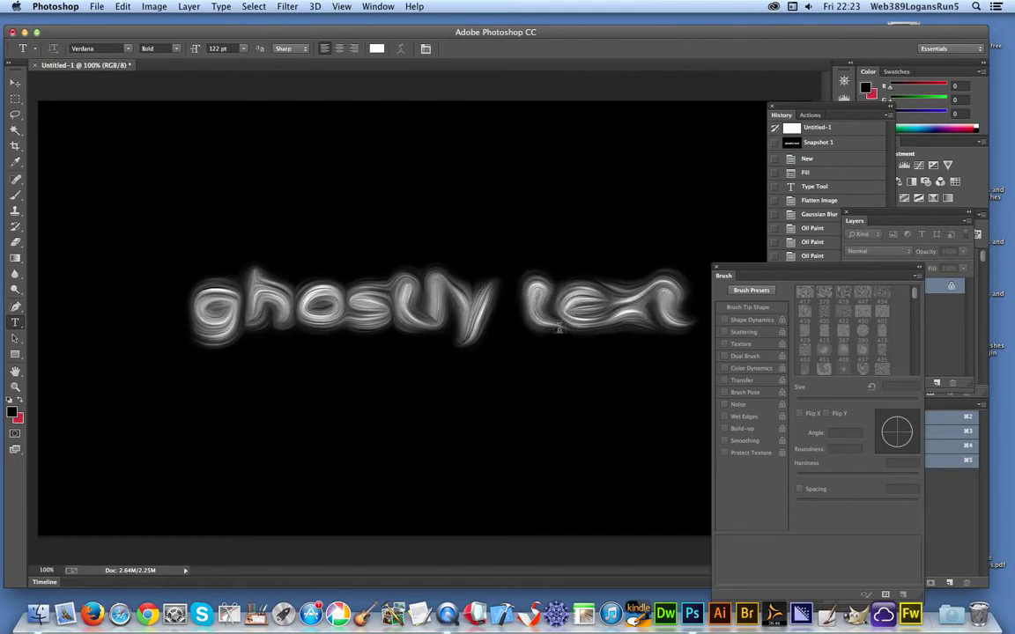
# - Soften the oil-painted strokes with a 3.9-pixel Gaussian Blur
pyautogui.click(289, 7)
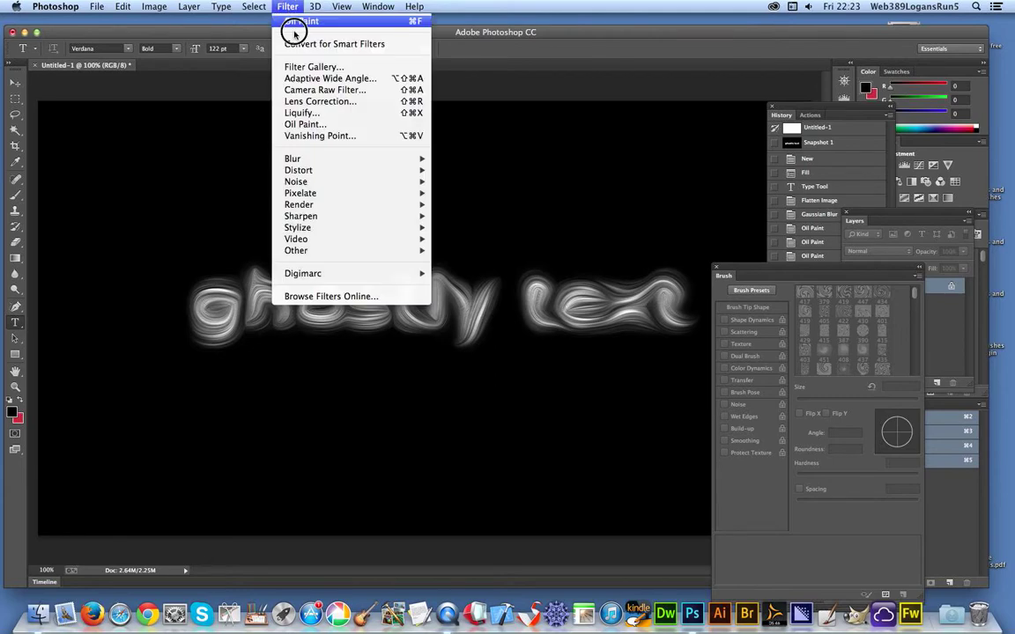
pyautogui.moveTo(329, 158)
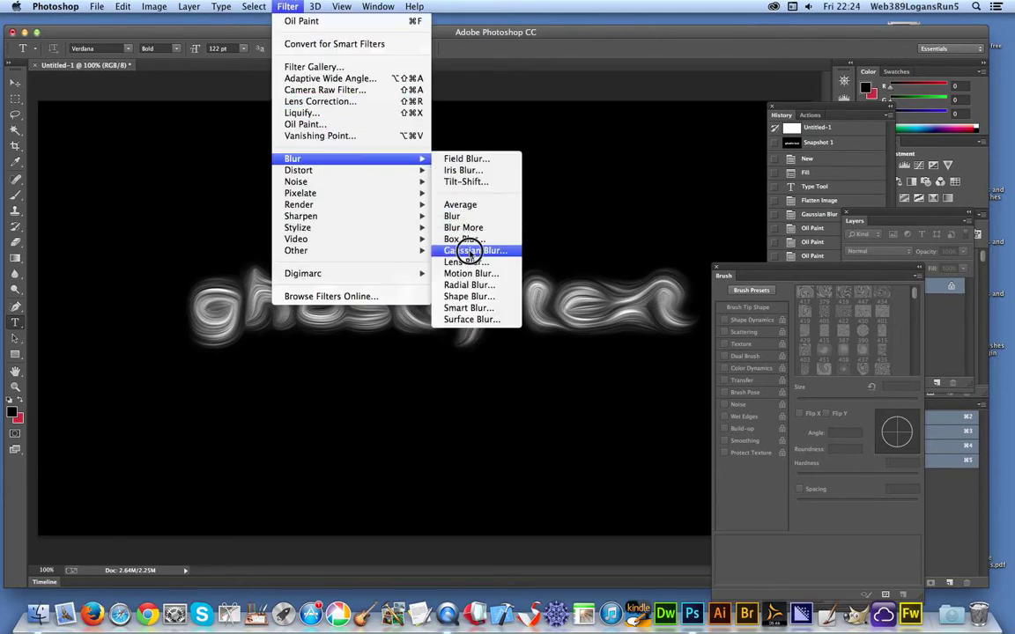
pyautogui.click(467, 250)
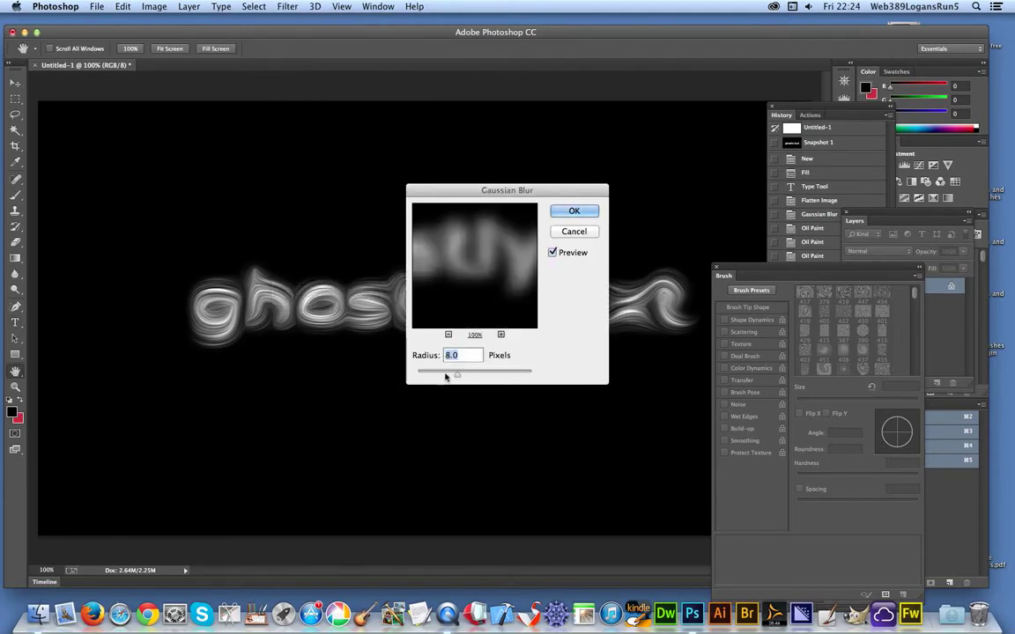
pyautogui.moveTo(446, 377); pyautogui.dragTo(442, 376)
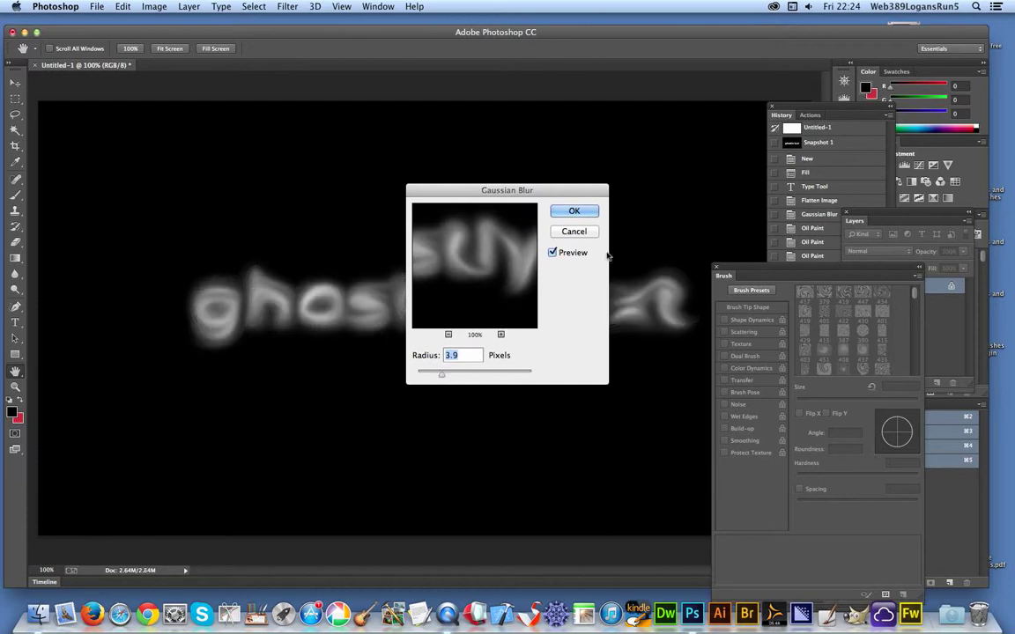
pyautogui.click(573, 211)
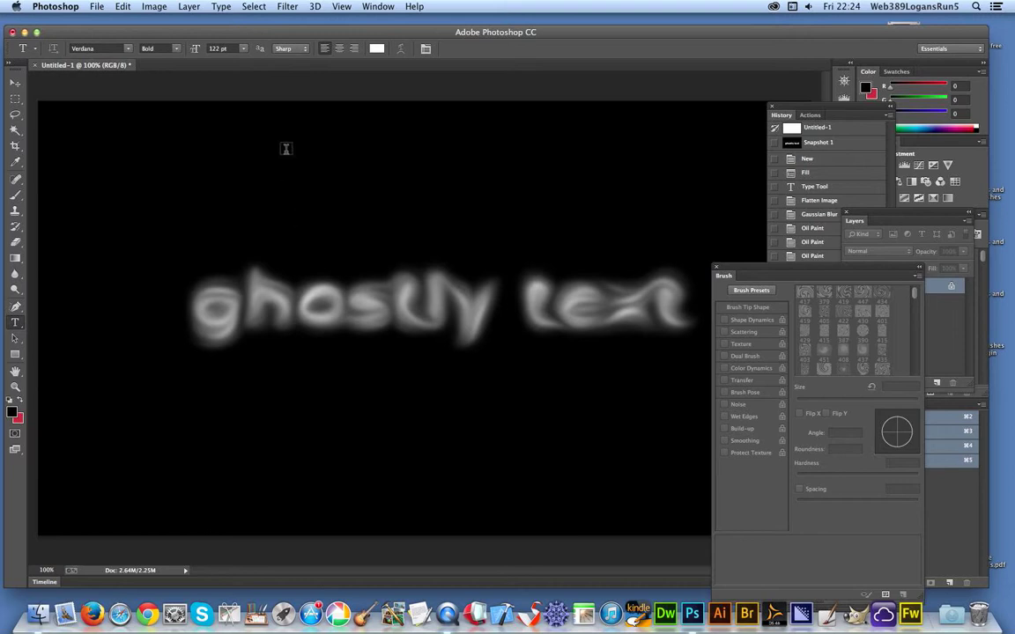
pyautogui.click(287, 6)
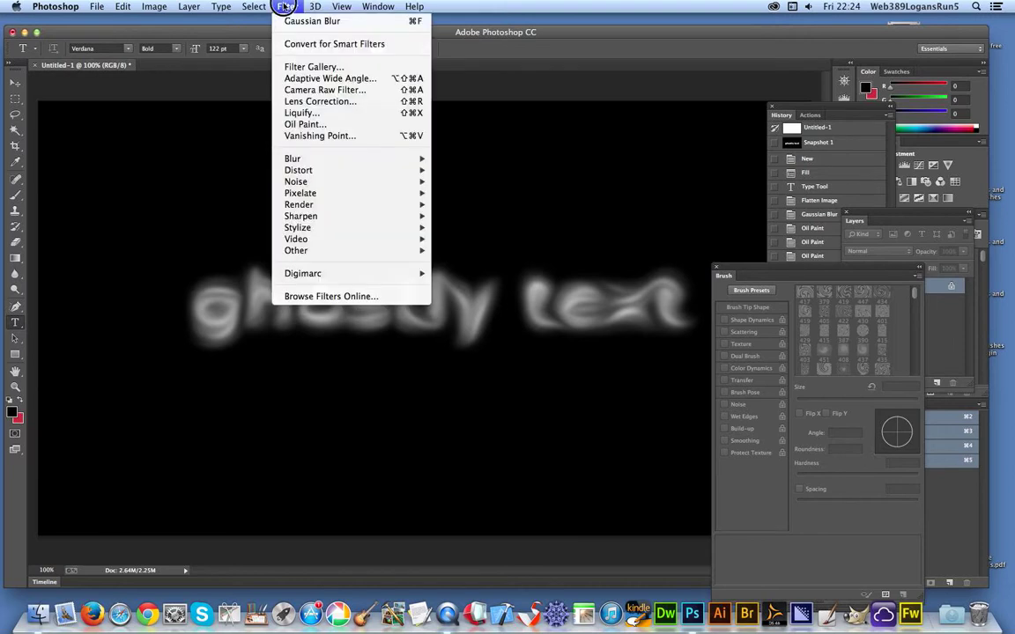
# - Oil Paint with Stylization 5.79, Cleanliness 5.8, Scale 5.3, Bristle Detail 6.5, Shine 1.25
pyautogui.click(316, 125)
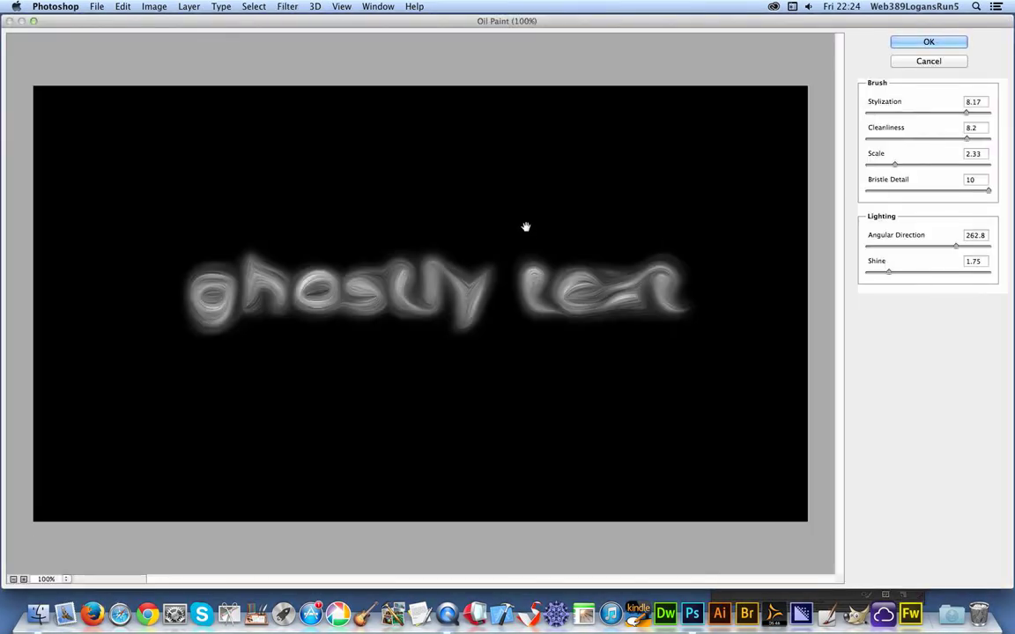
pyautogui.click(922, 112)
pyautogui.moveTo(888, 272); pyautogui.dragTo(883, 272)
pyautogui.click(946, 191)
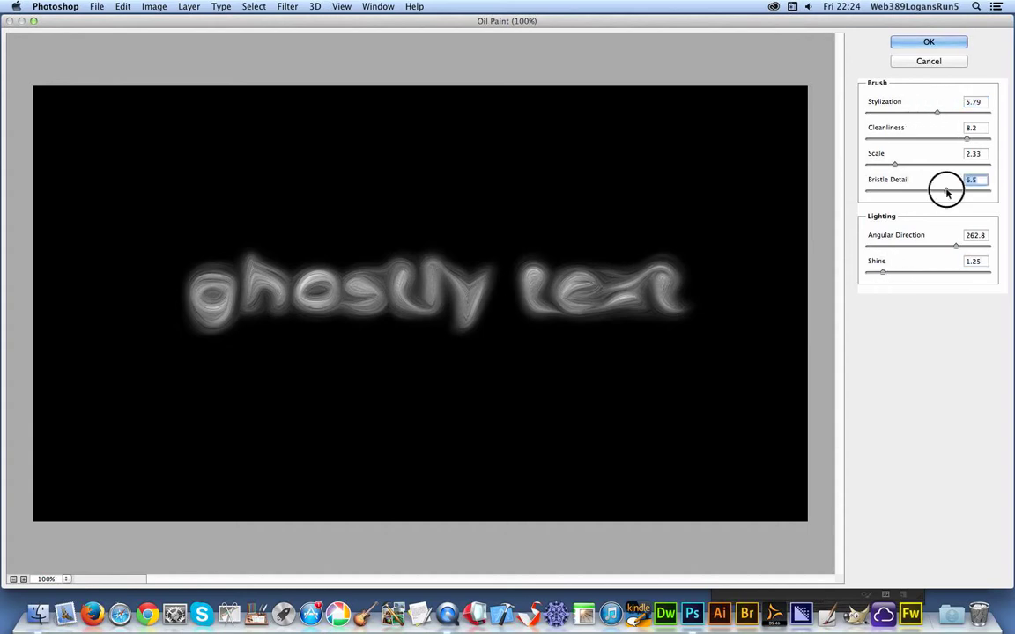
pyautogui.click(932, 165)
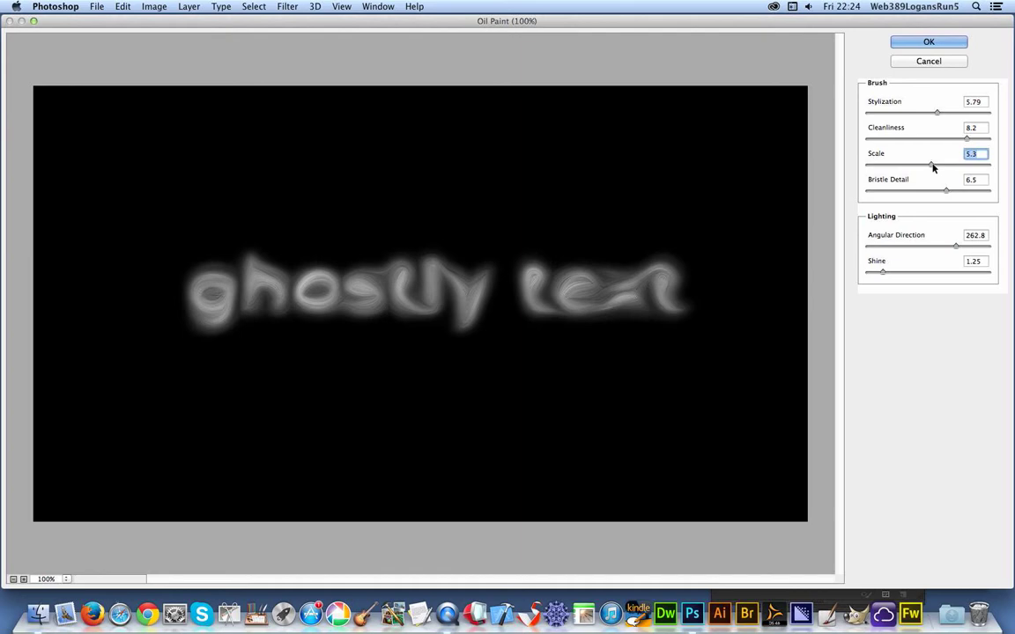
pyautogui.click(937, 139)
pyautogui.click(929, 41)
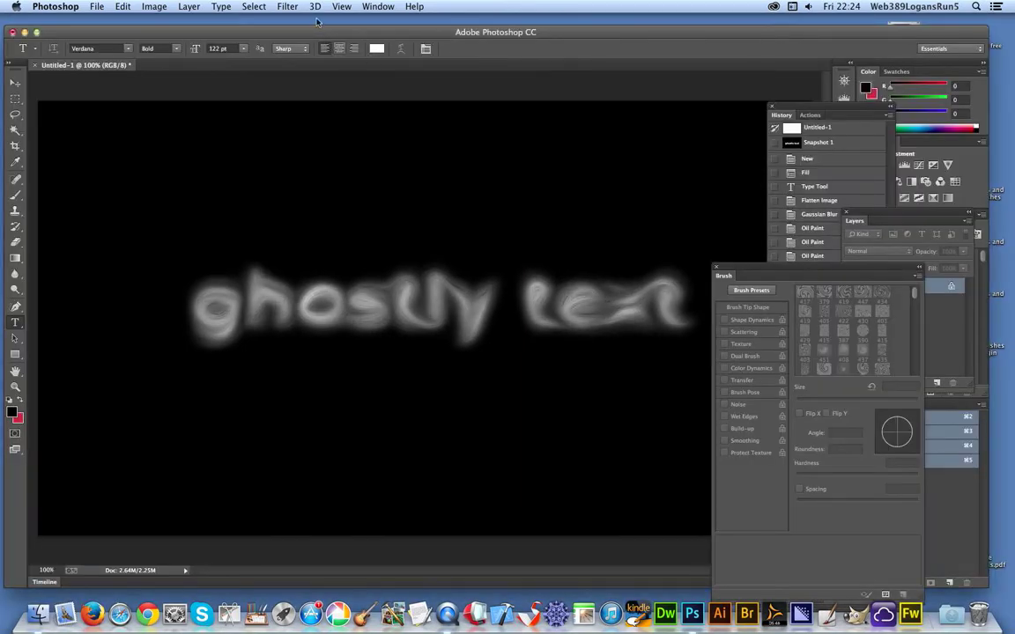
# - Reapply the last Oil Paint filter five more times to streak the text into wisps
pyautogui.click(287, 6)
pyautogui.click(302, 21)
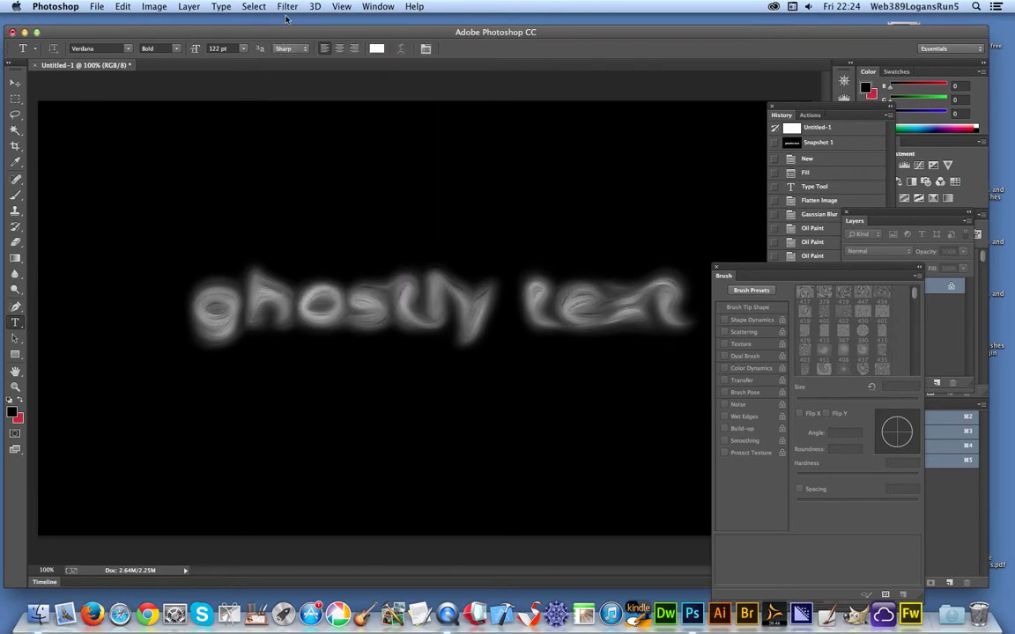
pyautogui.click(287, 7)
pyautogui.click(293, 21)
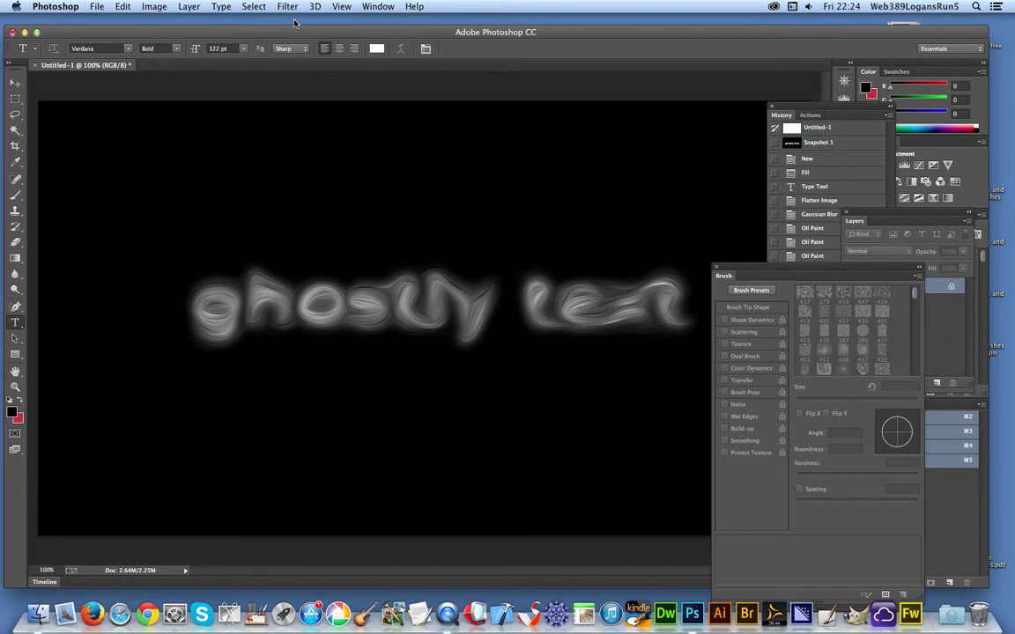
pyautogui.click(288, 7)
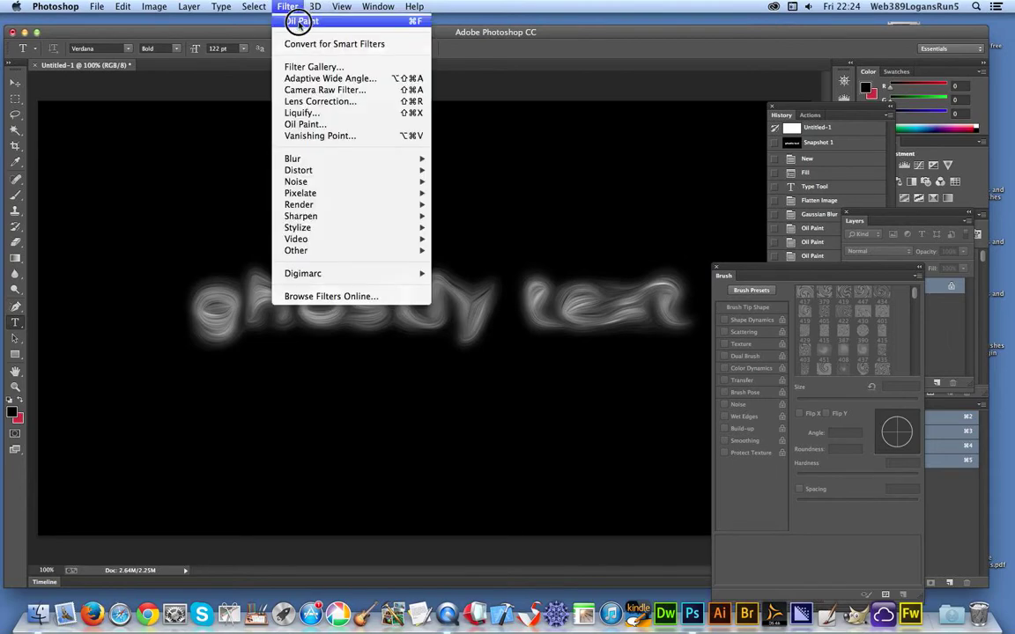
pyautogui.click(300, 21)
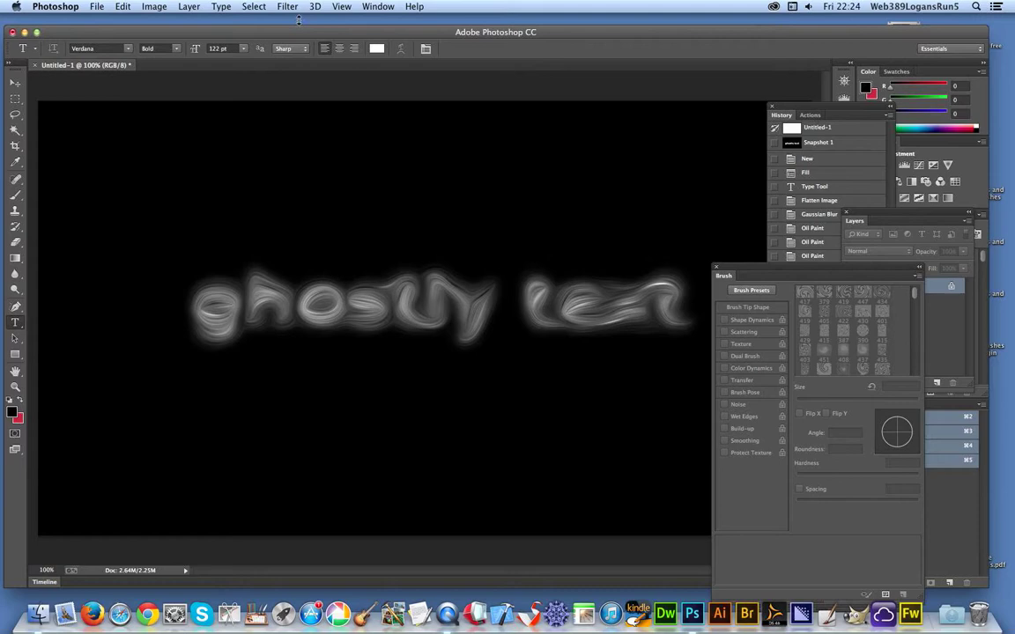
pyautogui.click(287, 7)
pyautogui.click(290, 21)
pyautogui.click(287, 7)
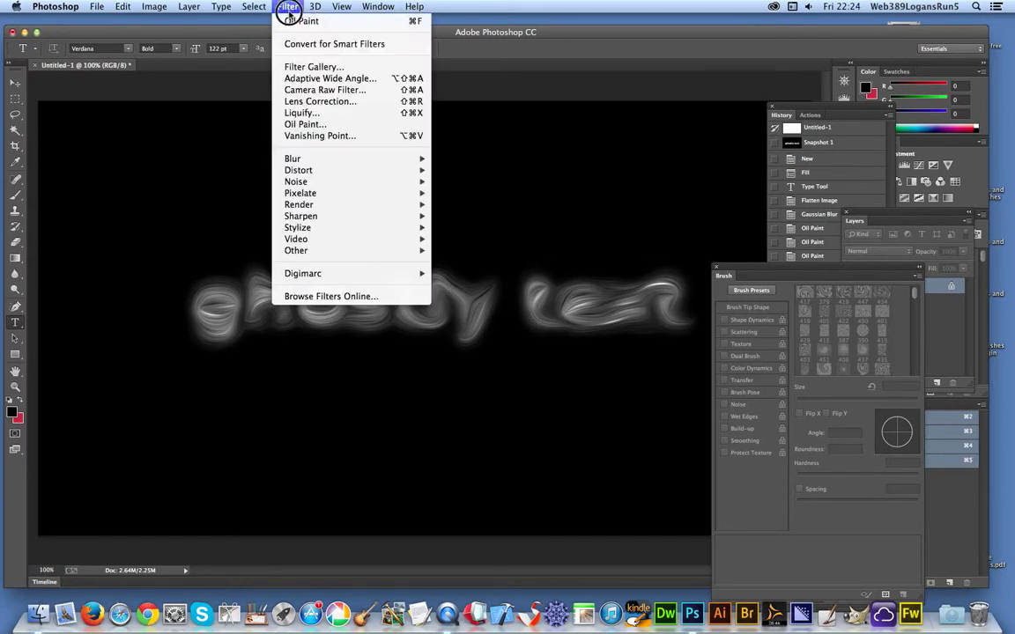
pyautogui.click(291, 19)
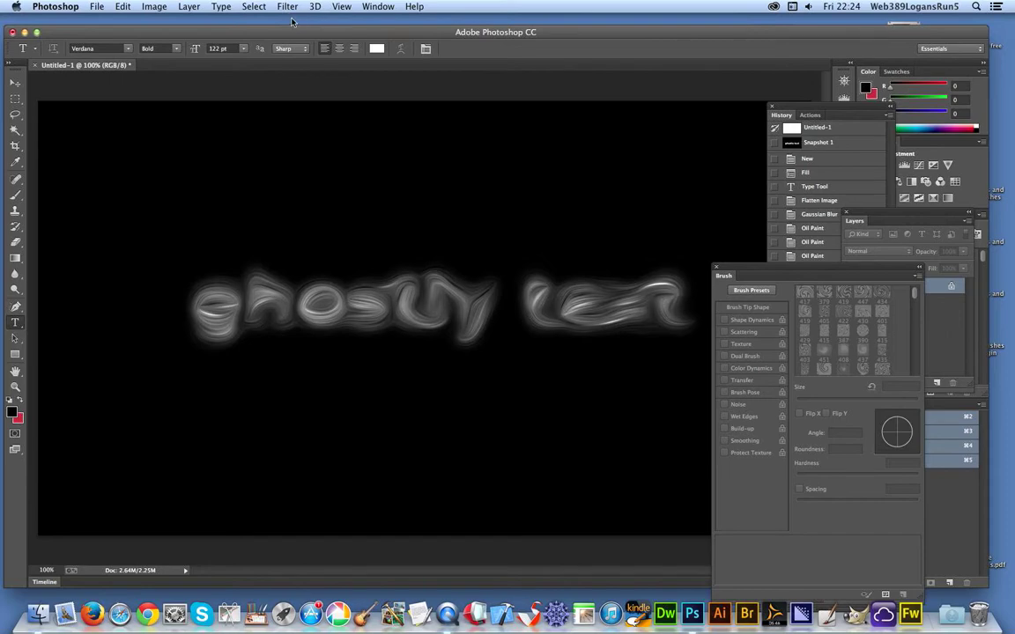